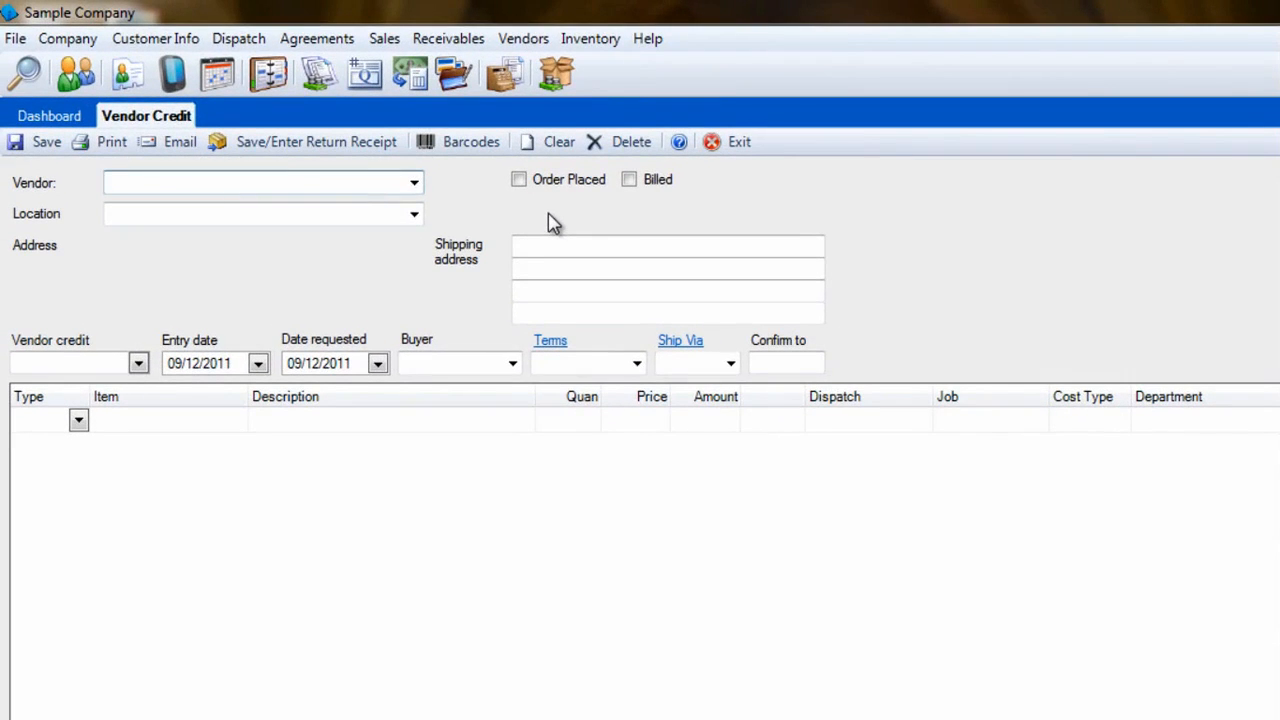
Set the vendor credit's vendor to East Coast HVAC, LLC and assign the credit its next automatic number.
{"action": "type", "text": "East Coast HVAC, LLC 0076"}
{"action": "key", "text": "Tab"}
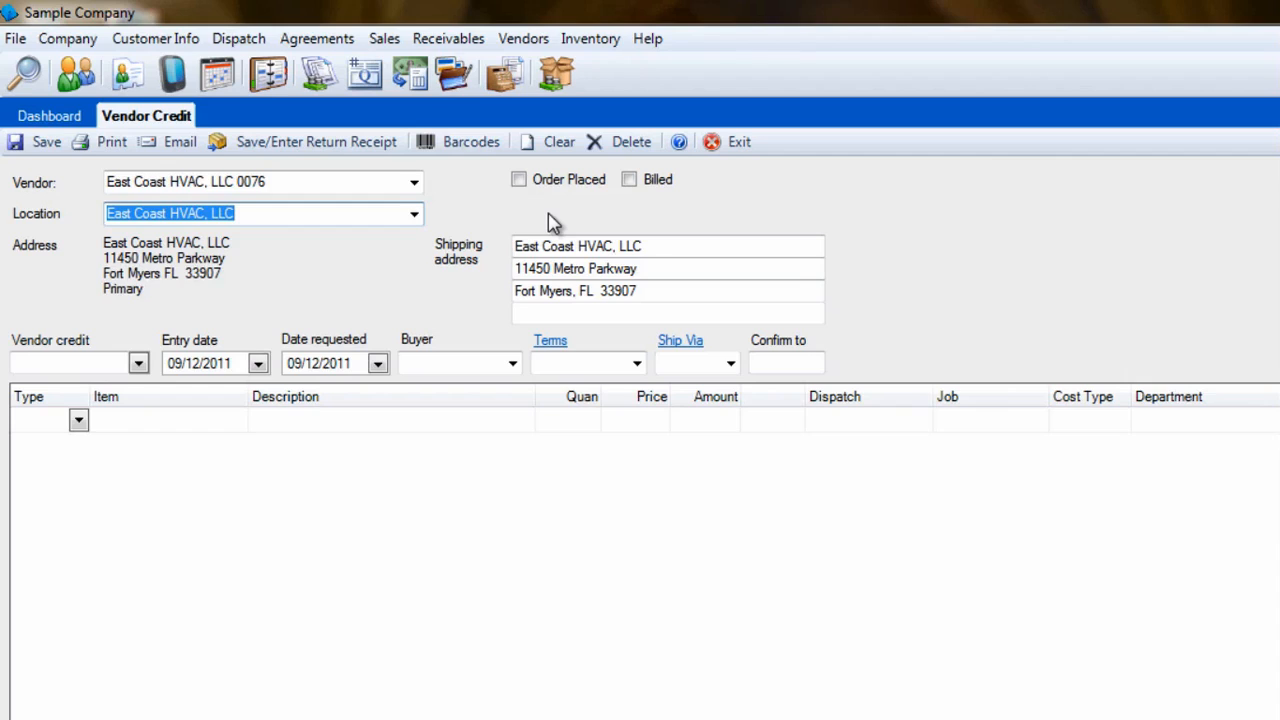
{"action": "left_click", "coordinate": [38, 362]}
{"action": "key", "text": "Tab"}
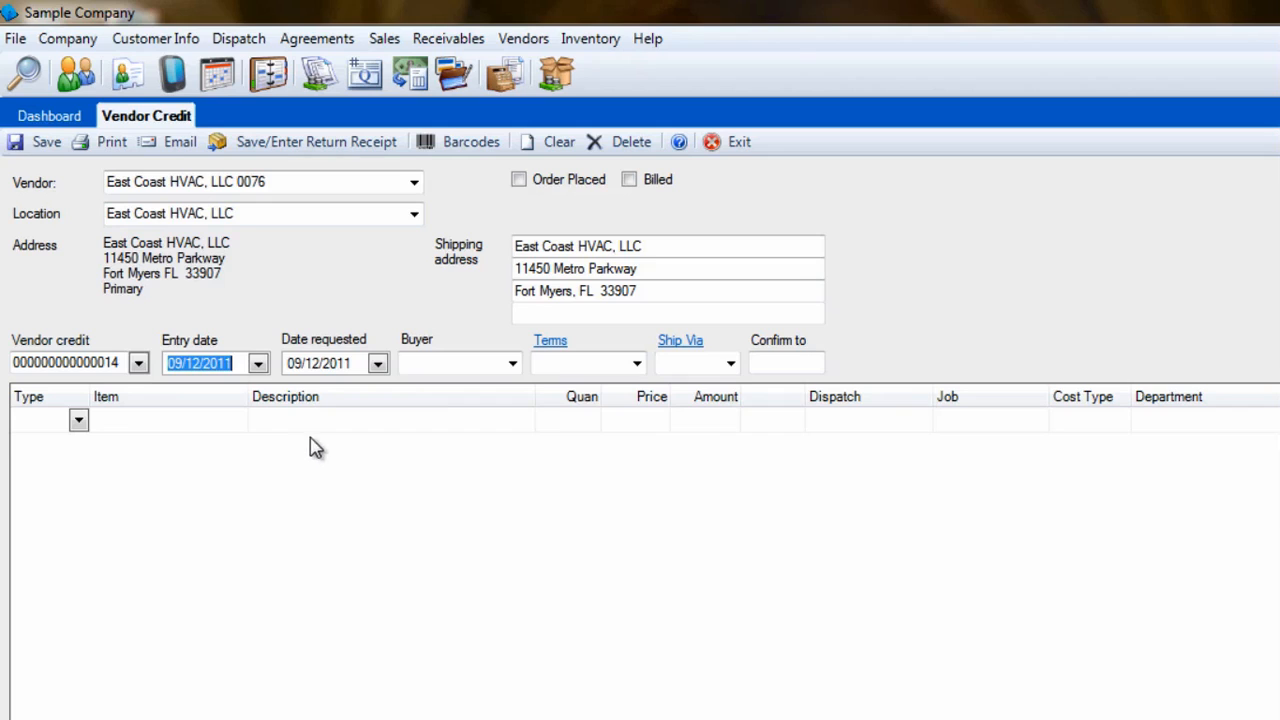
{"action": "left_click", "coordinate": [660, 270]}
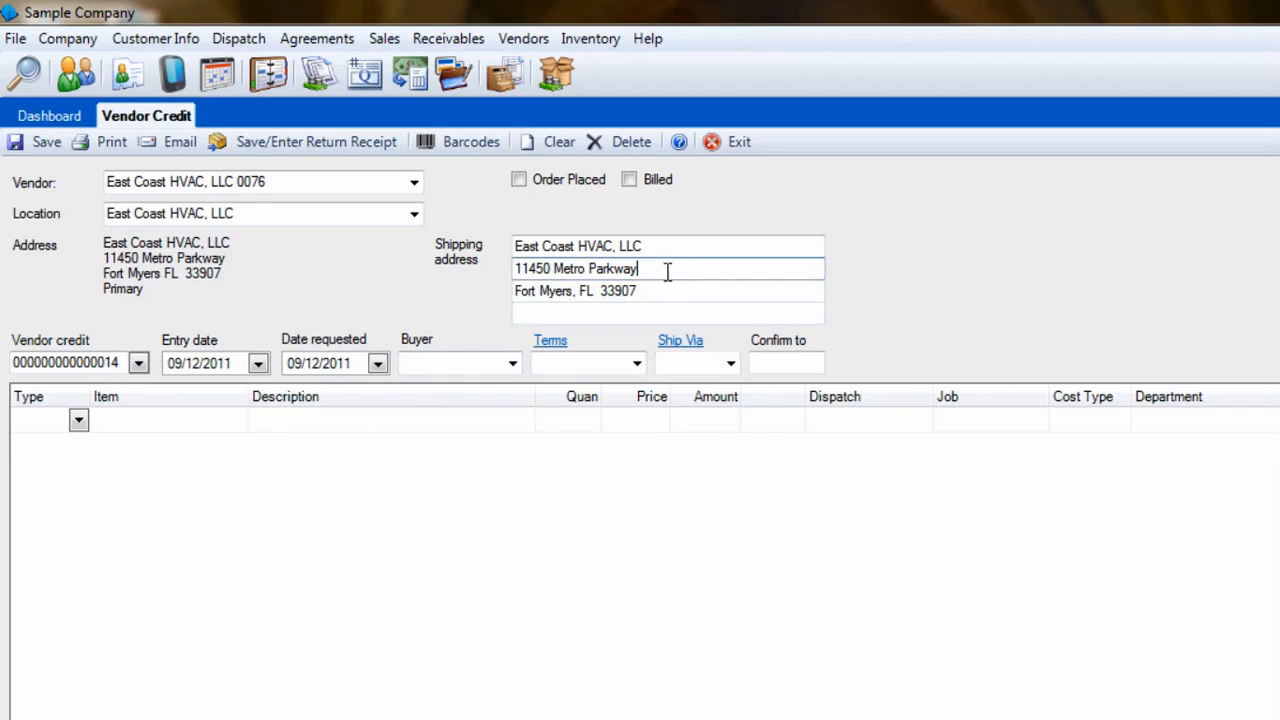
Choose the buyer for the vendor credit and enter the vendor contact's name as the person to confirm to.
{"action": "left_click", "coordinate": [512, 363]}
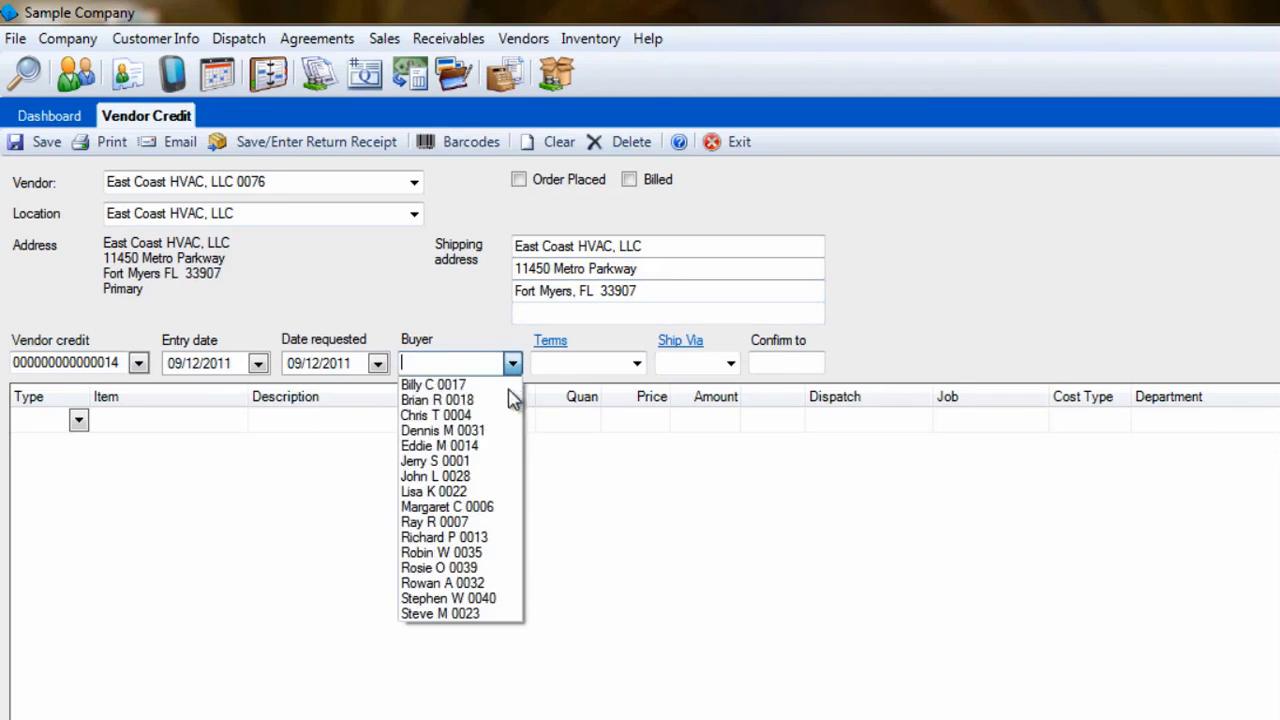
{"action": "left_click", "coordinate": [490, 491]}
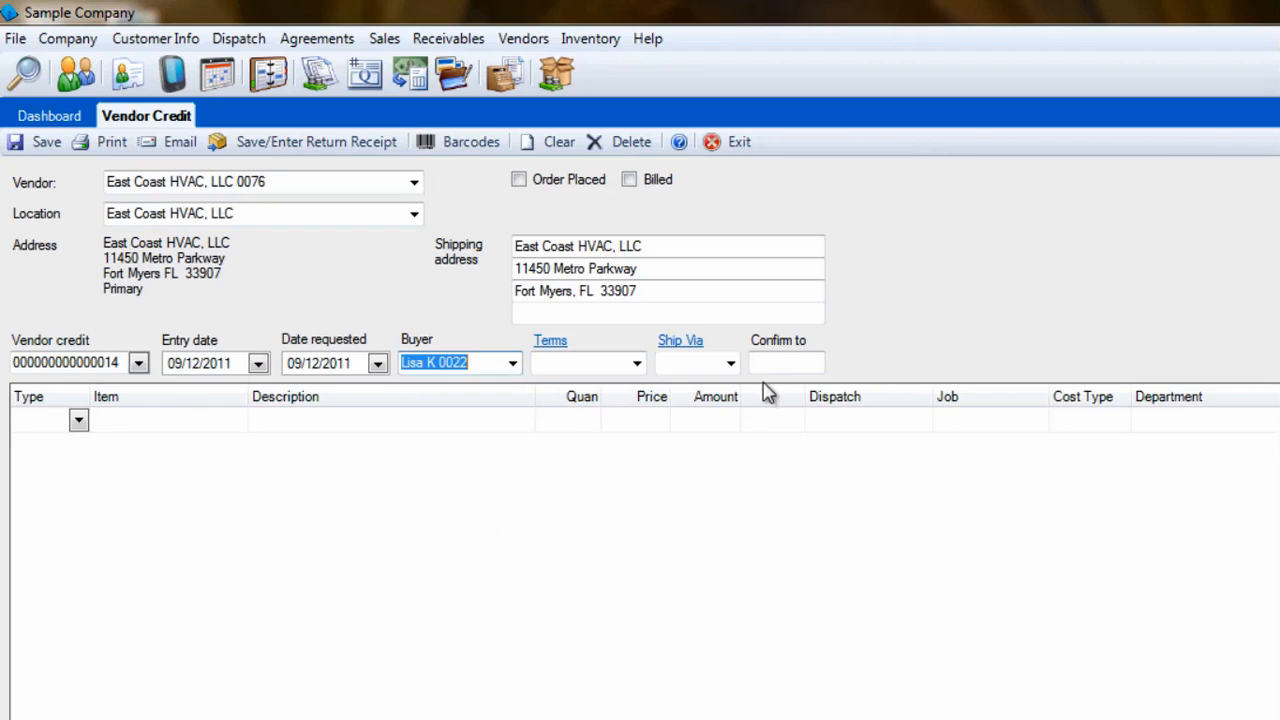
{"action": "left_click", "coordinate": [790, 363]}
{"action": "type", "text": "John"}
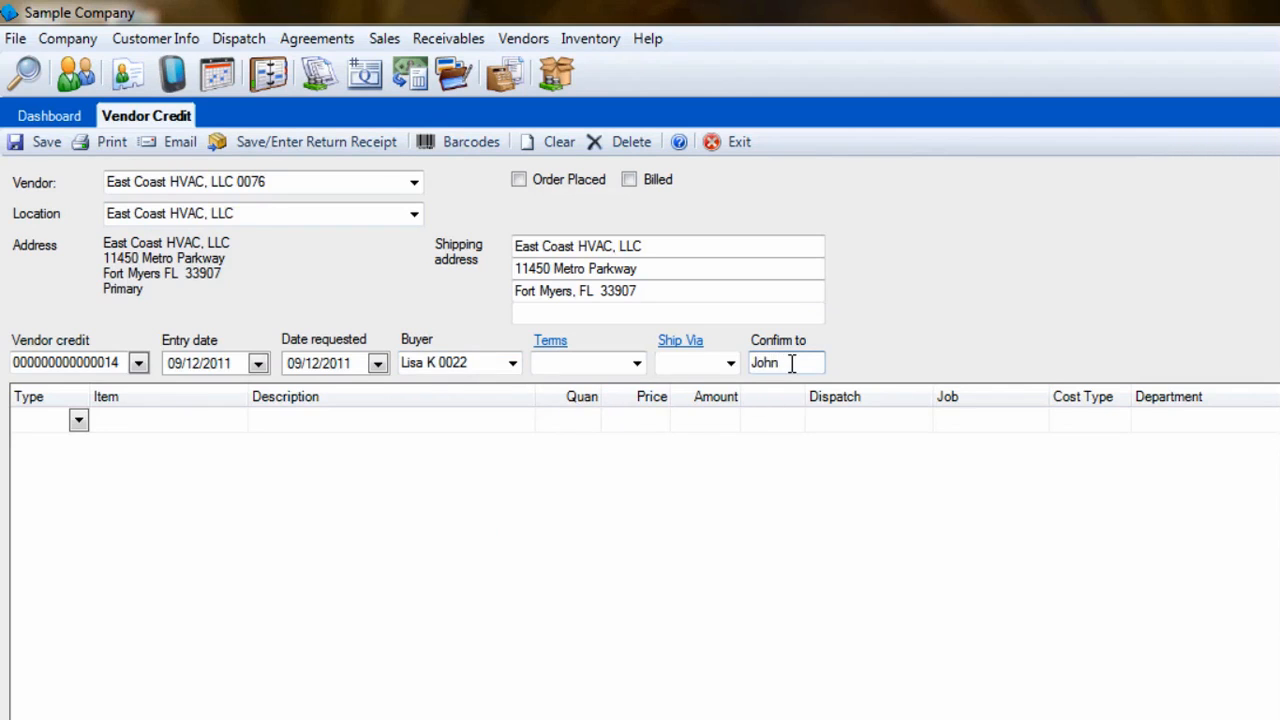
Set the vendor credit's terms to NET 30 and its shipping method to FEDEX.
{"action": "left_click", "coordinate": [637, 363]}
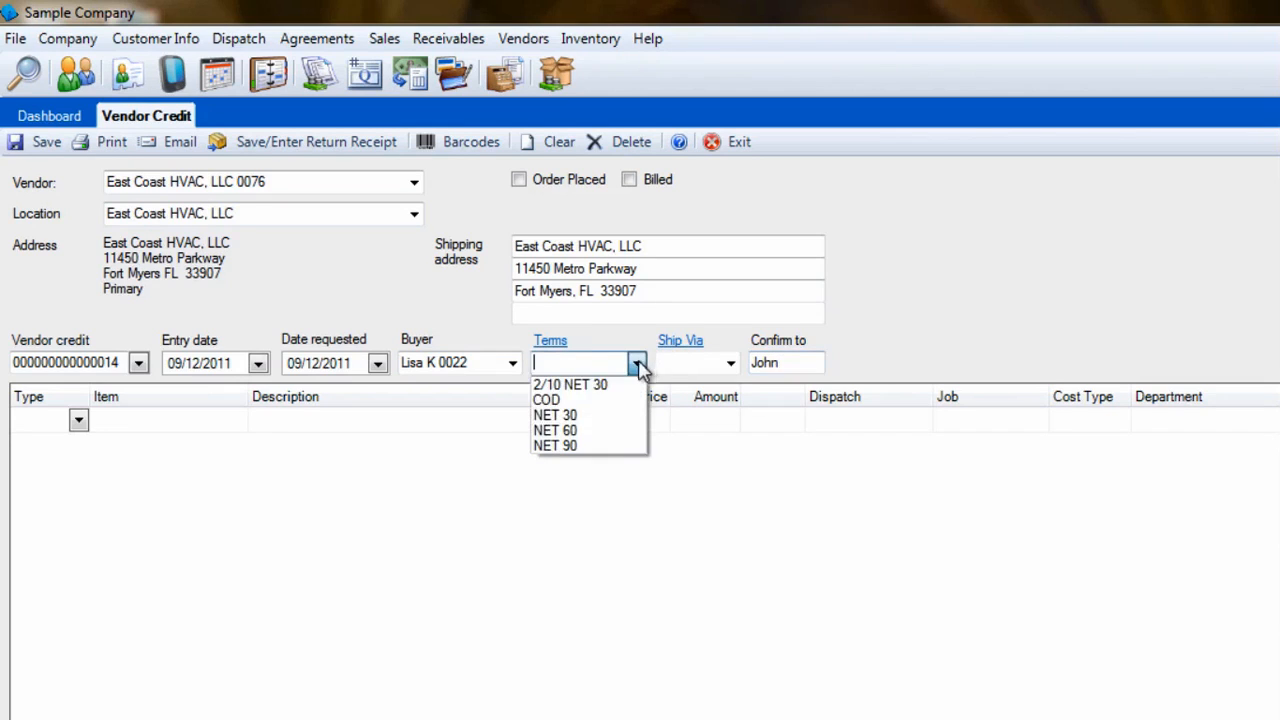
{"action": "left_click", "coordinate": [634, 418]}
{"action": "left_click", "coordinate": [731, 364]}
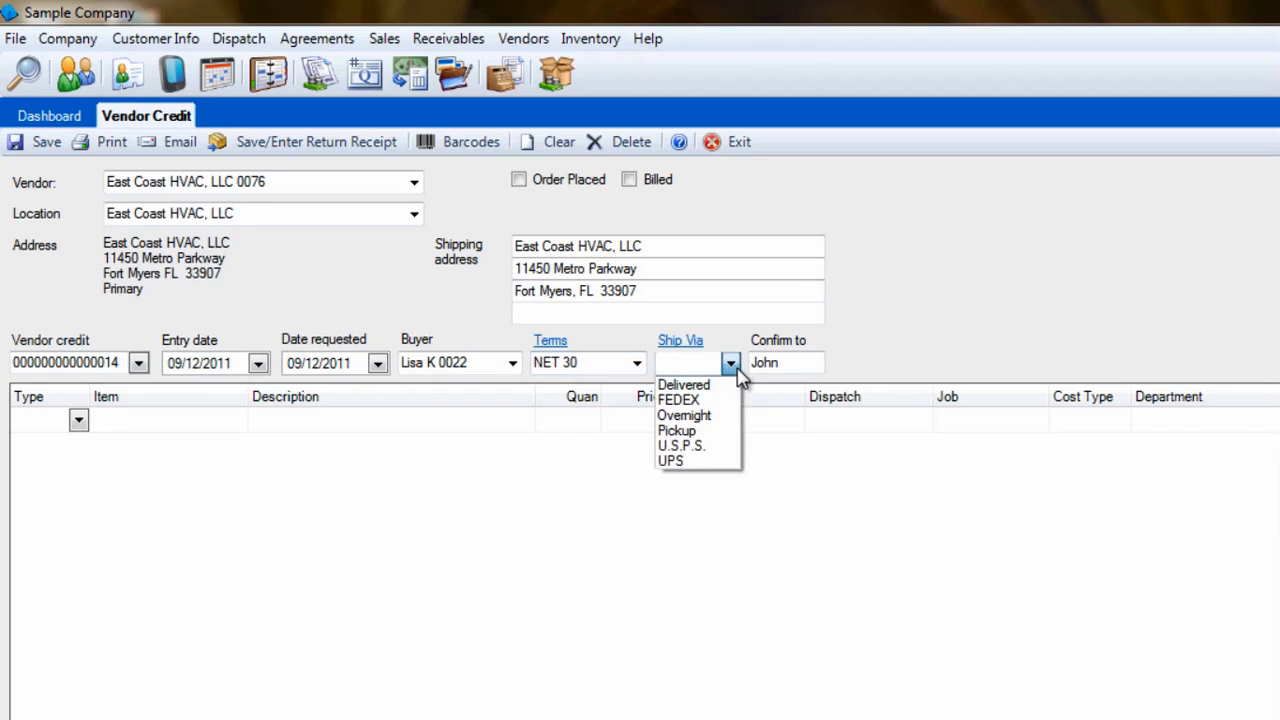
{"action": "left_click", "coordinate": [724, 401]}
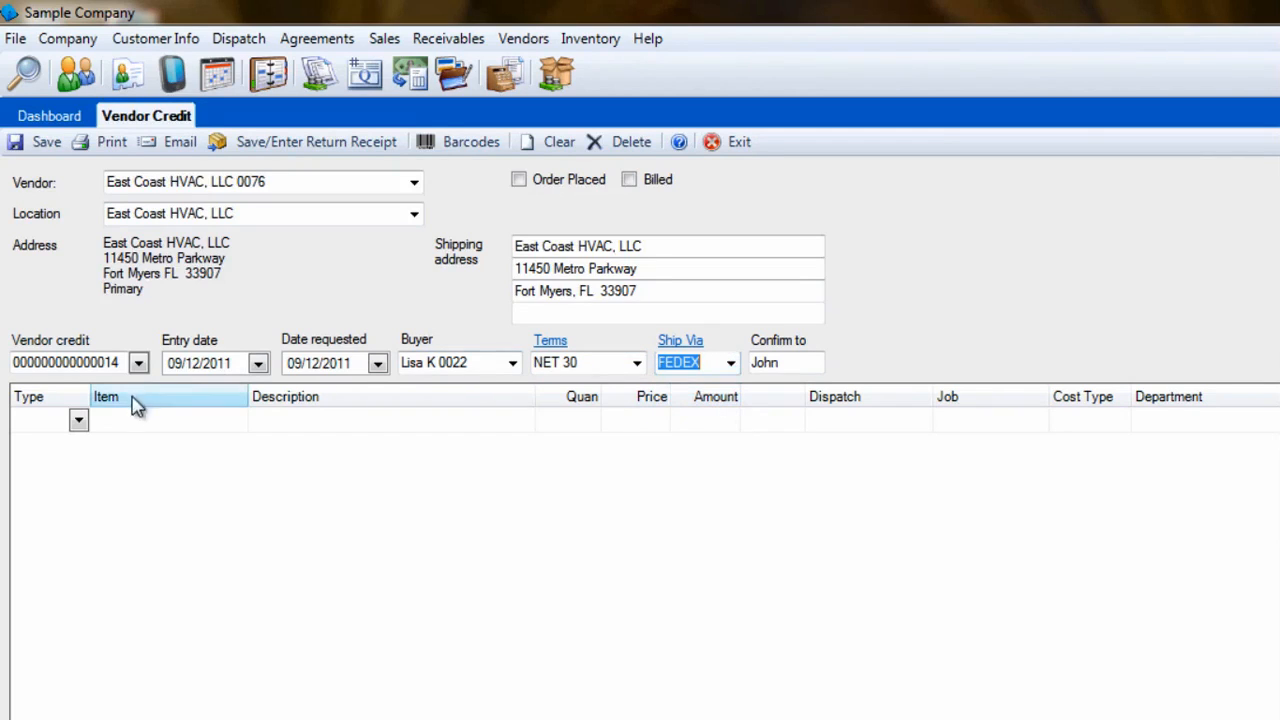
Add a line of type Item to the vendor credit for item 3100005 with a quantity of 3.
{"action": "left_click", "coordinate": [79, 421]}
{"action": "left_click", "coordinate": [80, 441]}
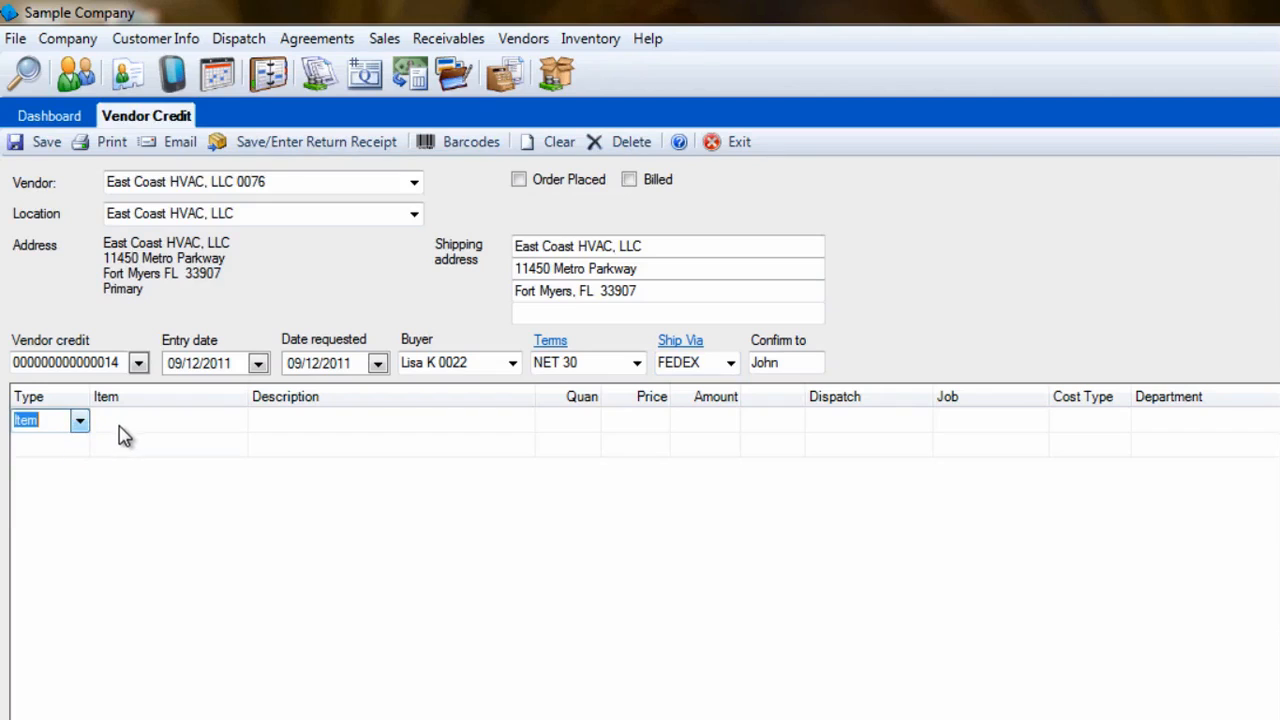
{"action": "left_click", "coordinate": [137, 425]}
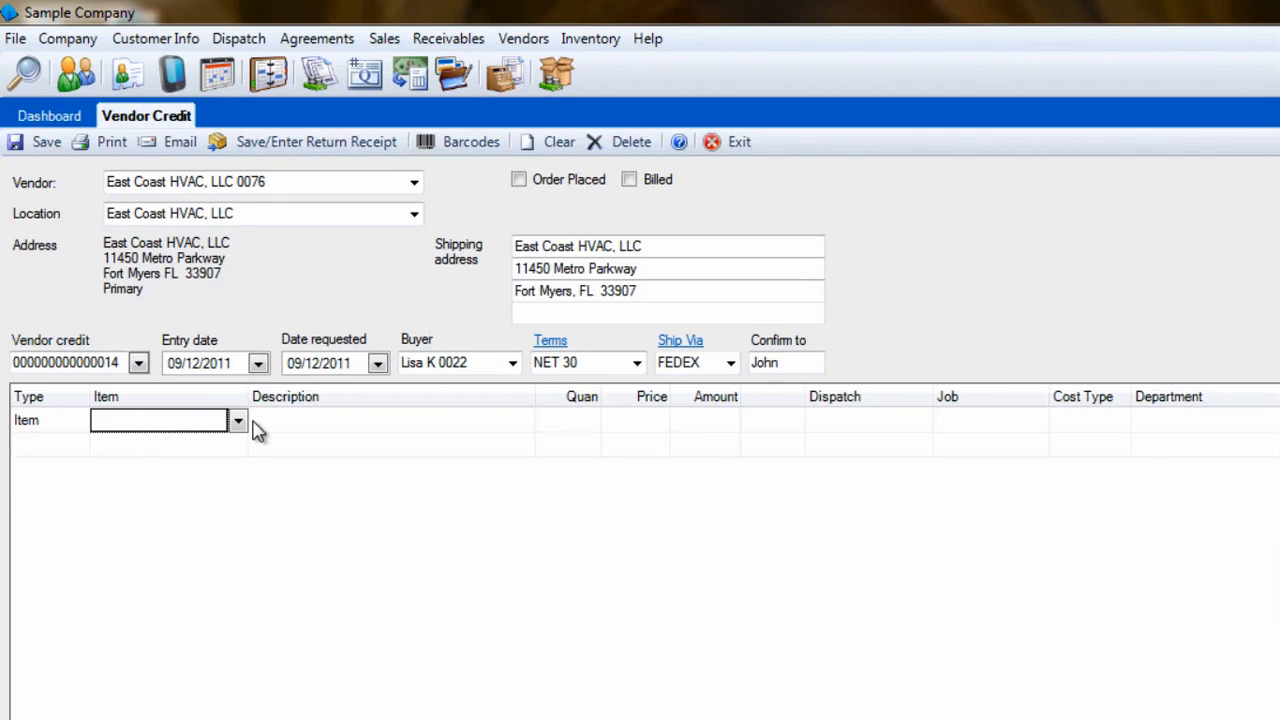
{"action": "type", "text": "31000"}
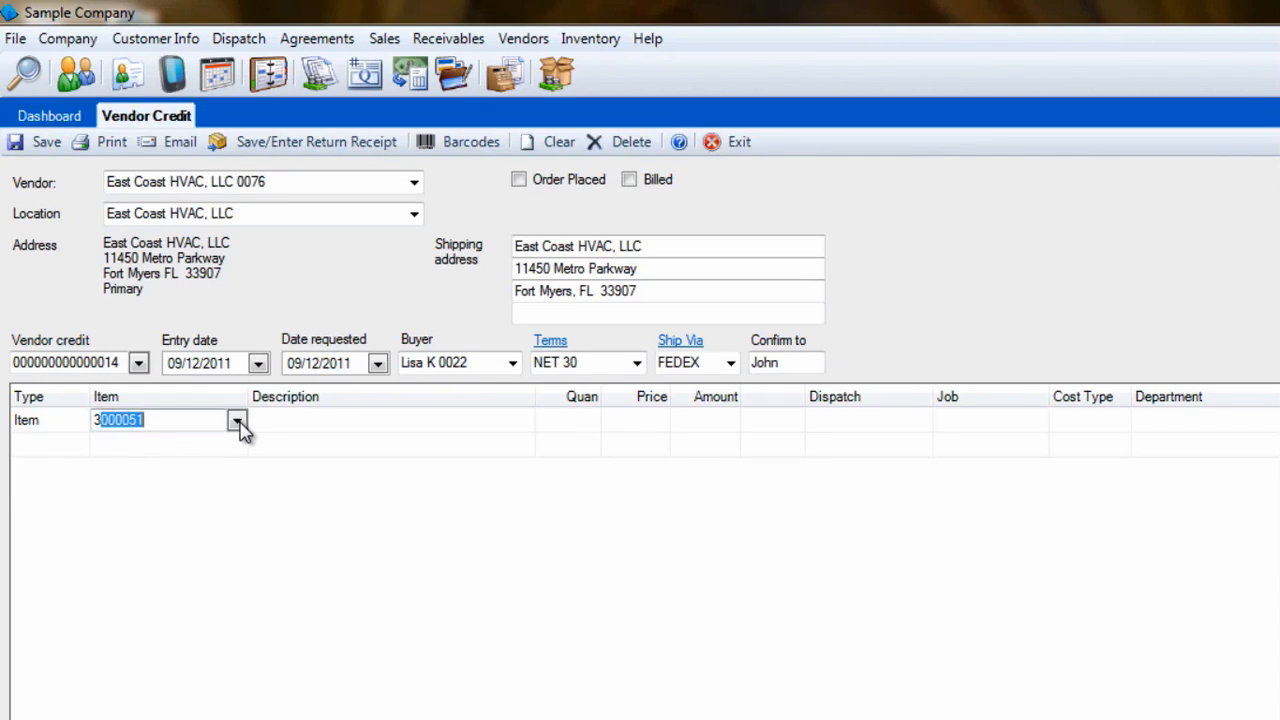
{"action": "type", "text": "05"}
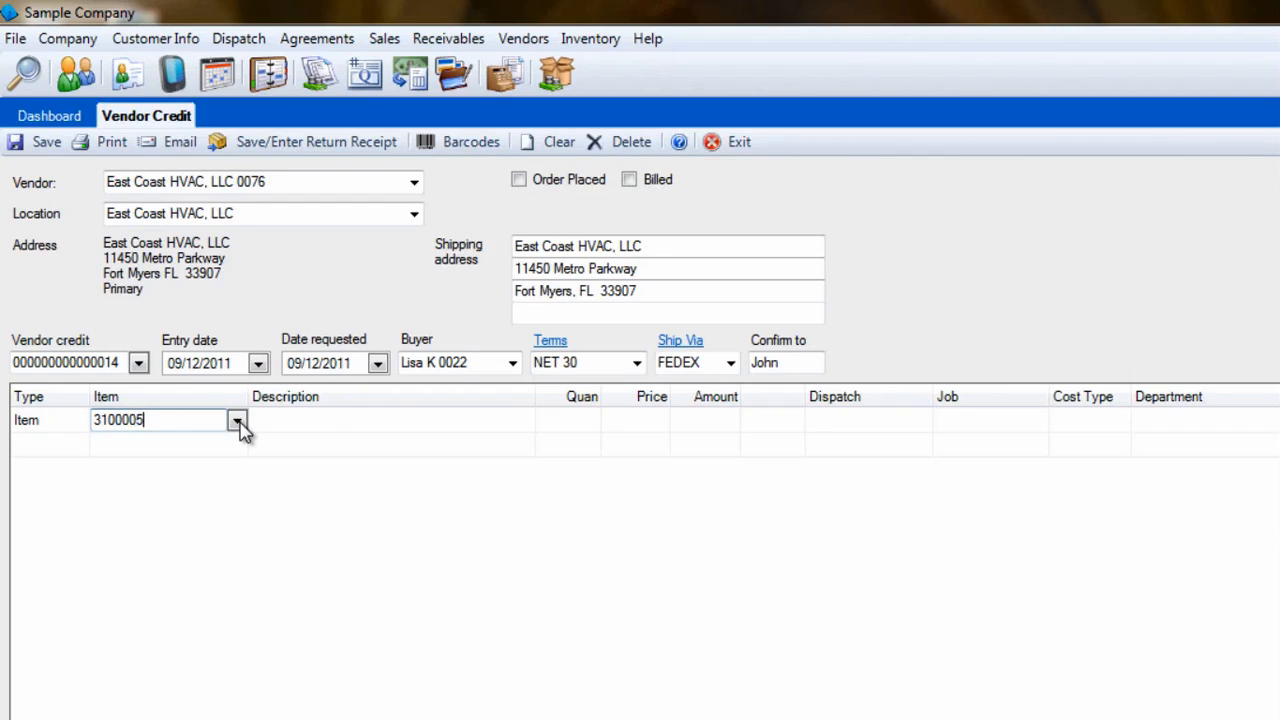
{"action": "key", "text": "Tab"}
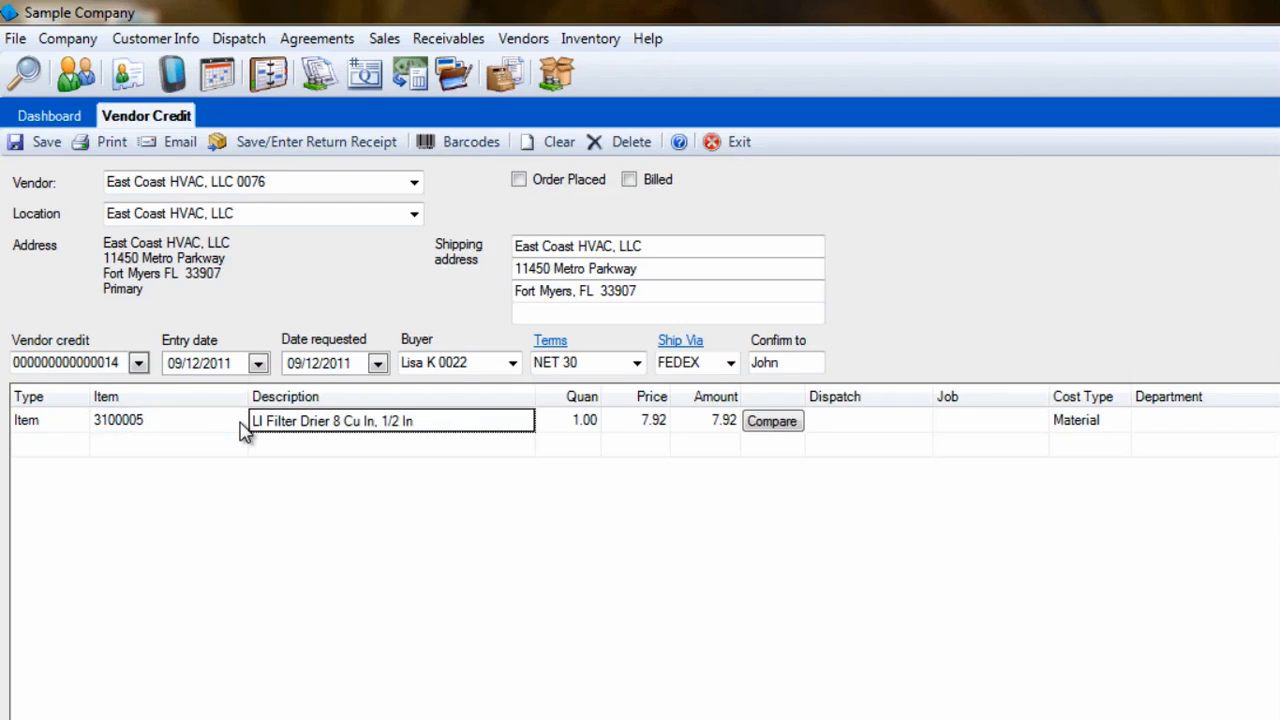
{"action": "key", "text": "Tab"}
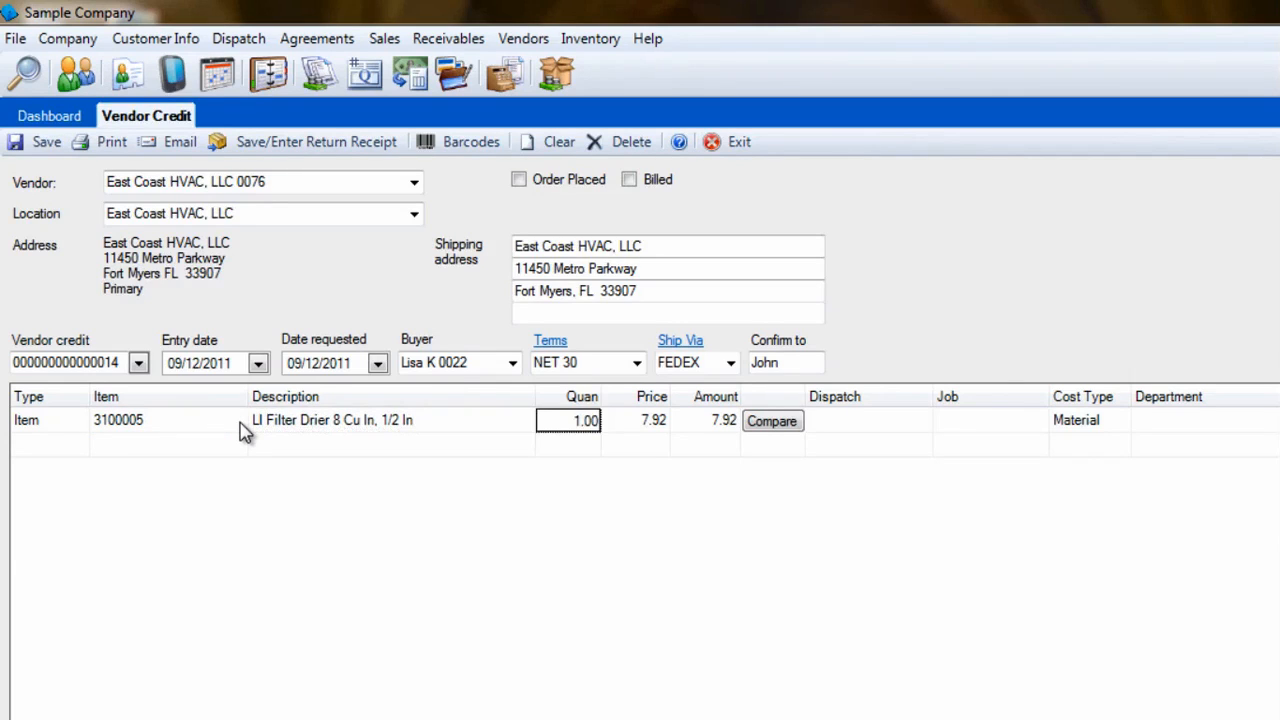
{"action": "type", "text": "3"}
{"action": "key", "text": "Tab"}
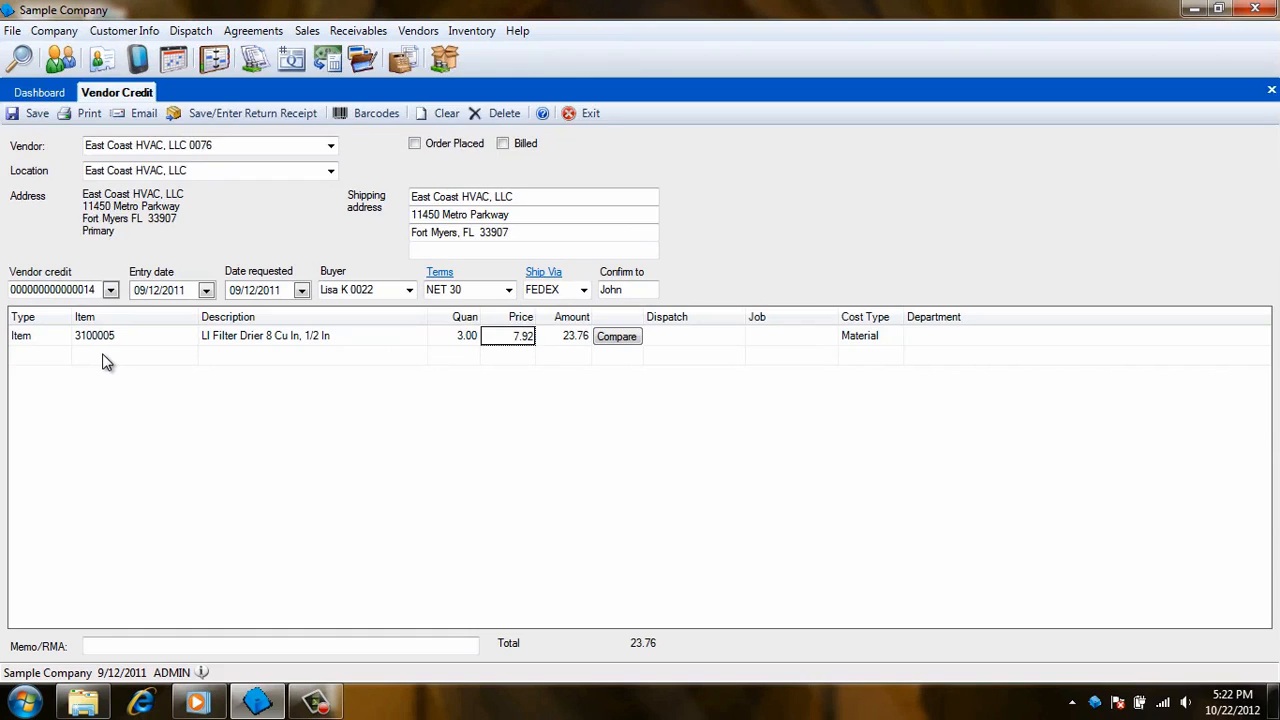
Enter the vendor's return authorization number as the vendor credit's Memo/RMA.
{"action": "left_click", "coordinate": [154, 647]}
{"action": "type", "text": "R"}
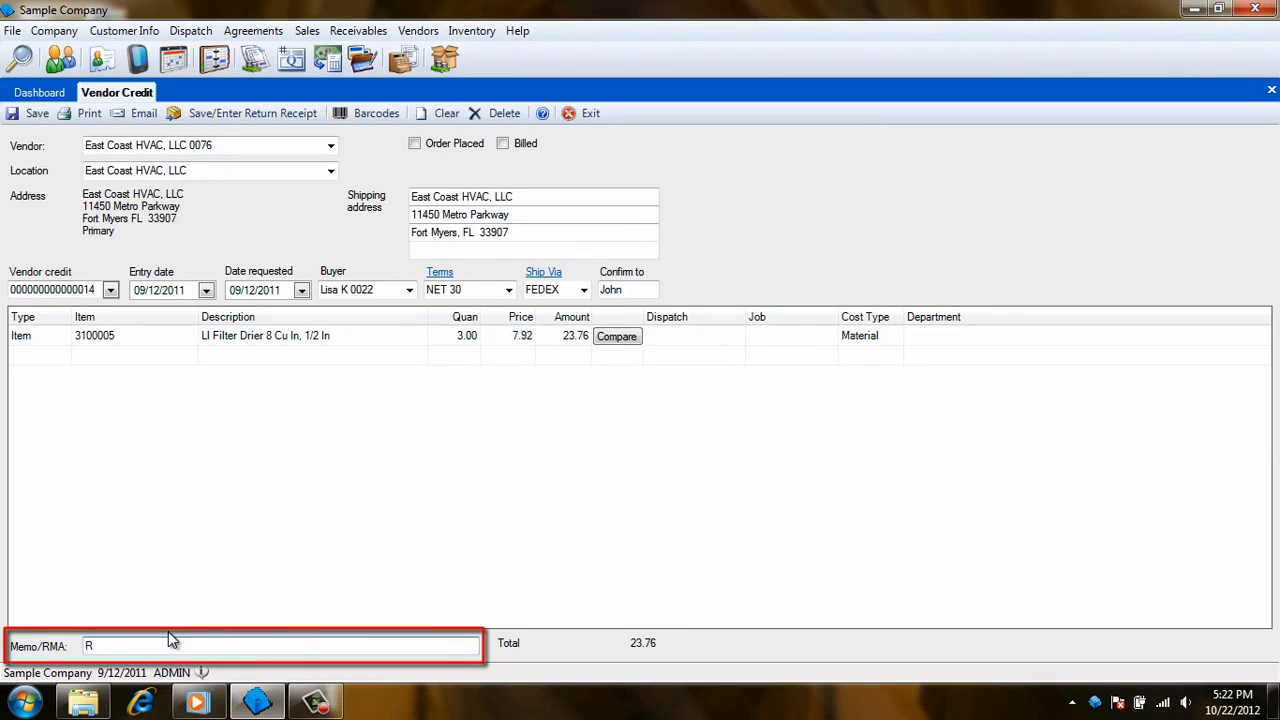
{"action": "type", "text": "000175"}
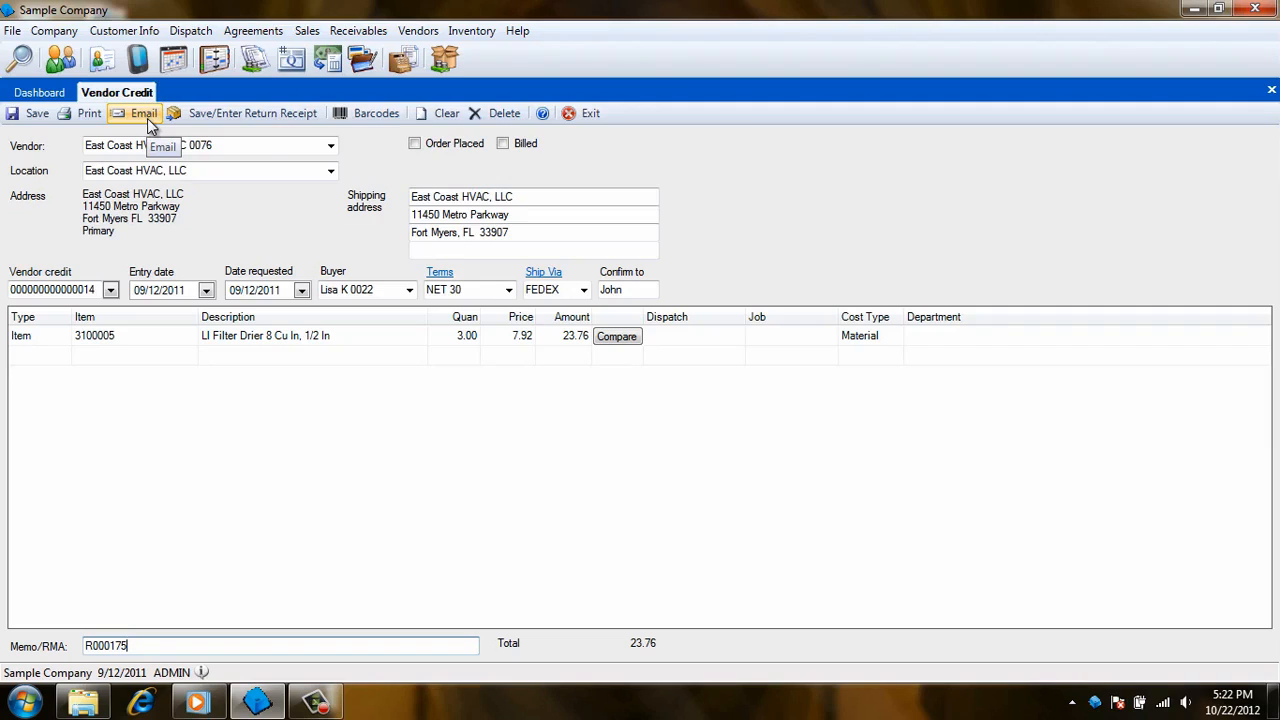
Mark the vendor credit as Order Placed and save it into a return receipt that returns all items.
{"action": "left_click", "coordinate": [415, 146]}
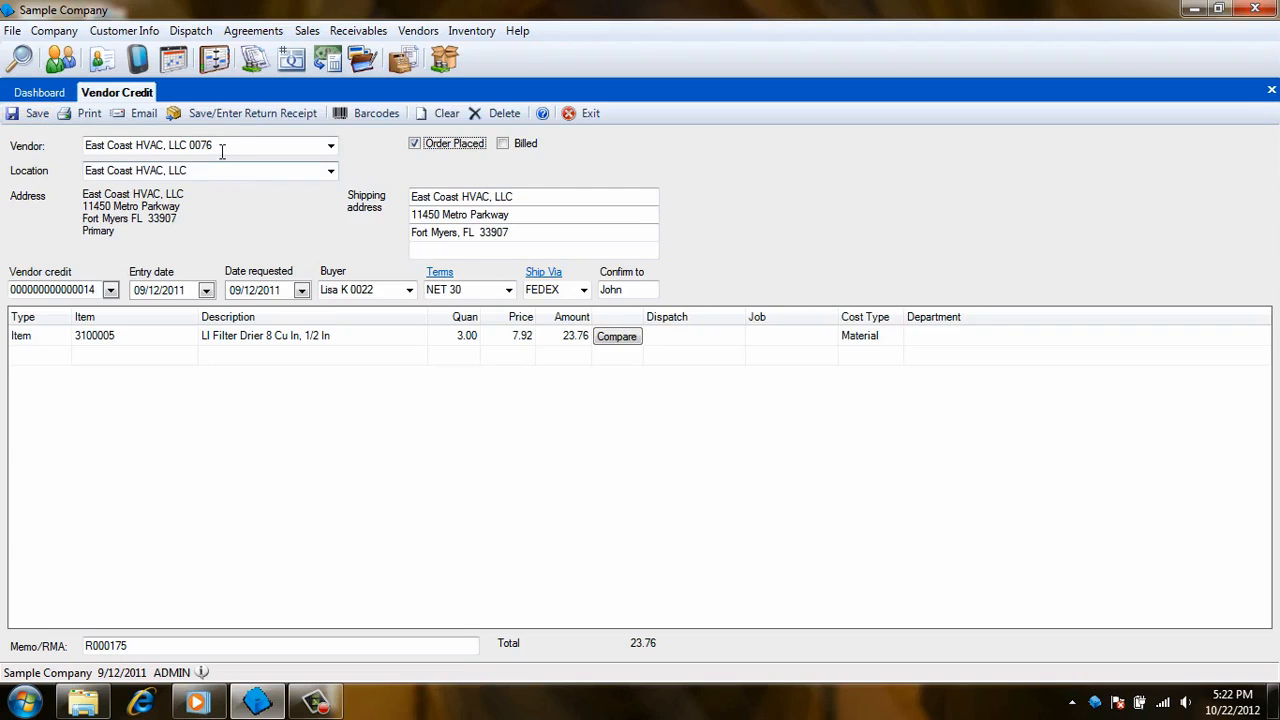
{"action": "left_click", "coordinate": [263, 116]}
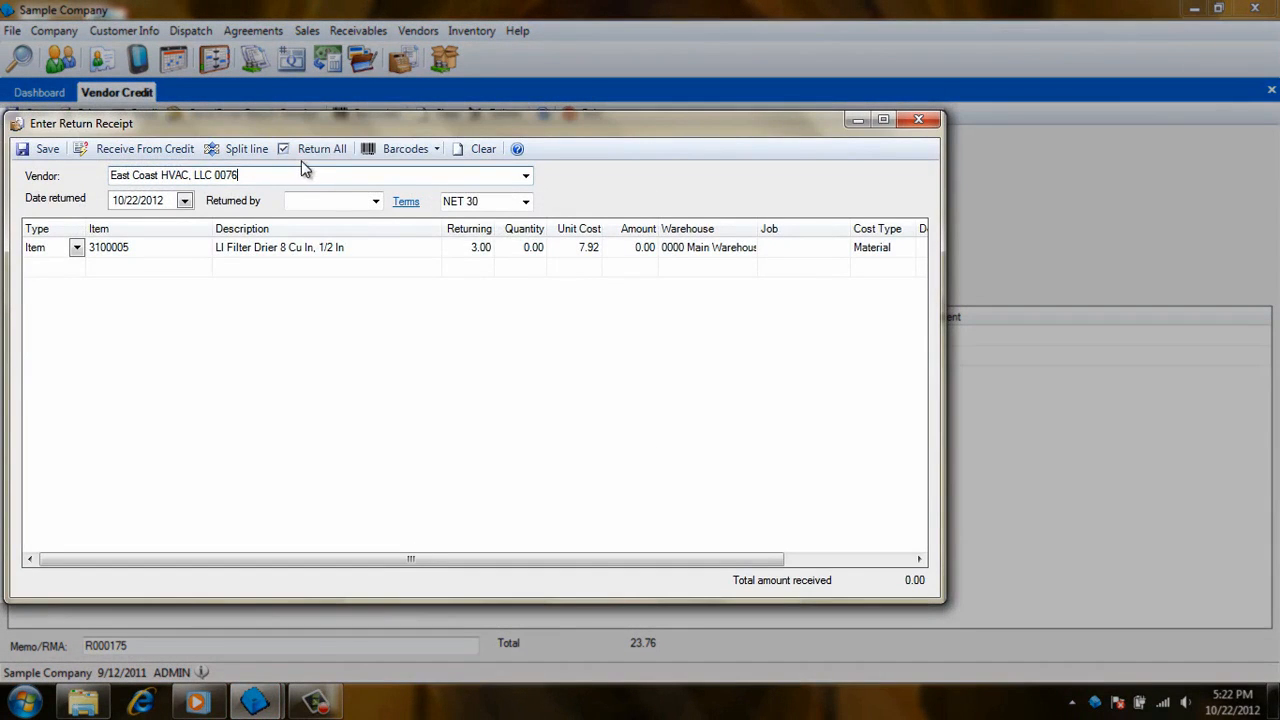
{"action": "left_click", "coordinate": [325, 152]}
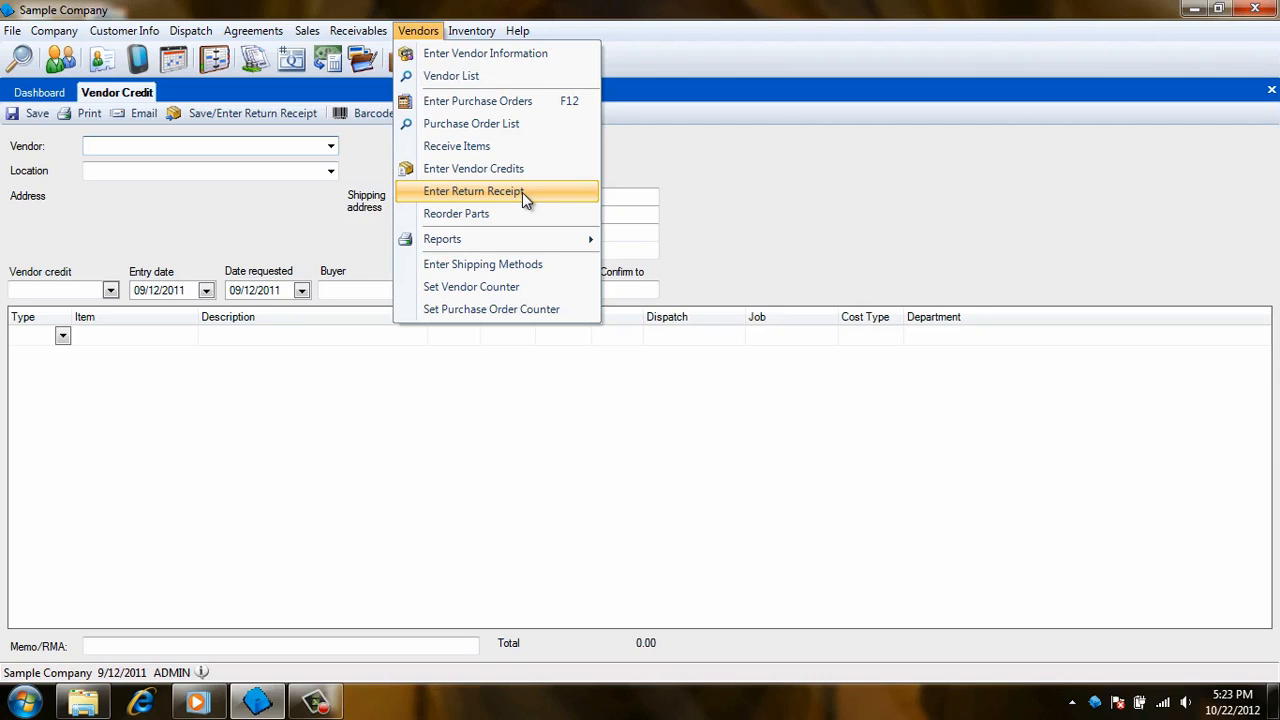
Start a separate return receipt for the vendor Bob Jones Supply and choose the employee who returned the goods.
{"action": "left_click", "coordinate": [522, 192]}
{"action": "type", "text": "Bob Jones Supply 0051"}
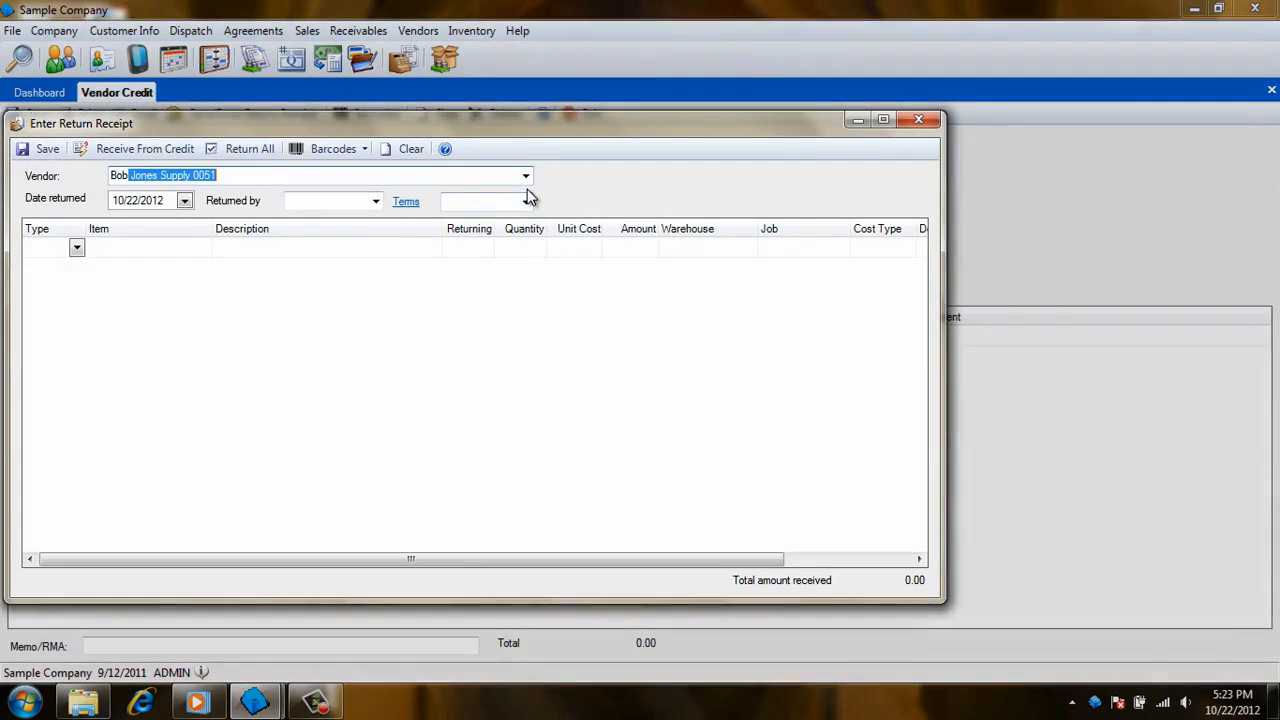
{"action": "key", "text": "Tab"}
{"action": "key", "text": "Tab"}
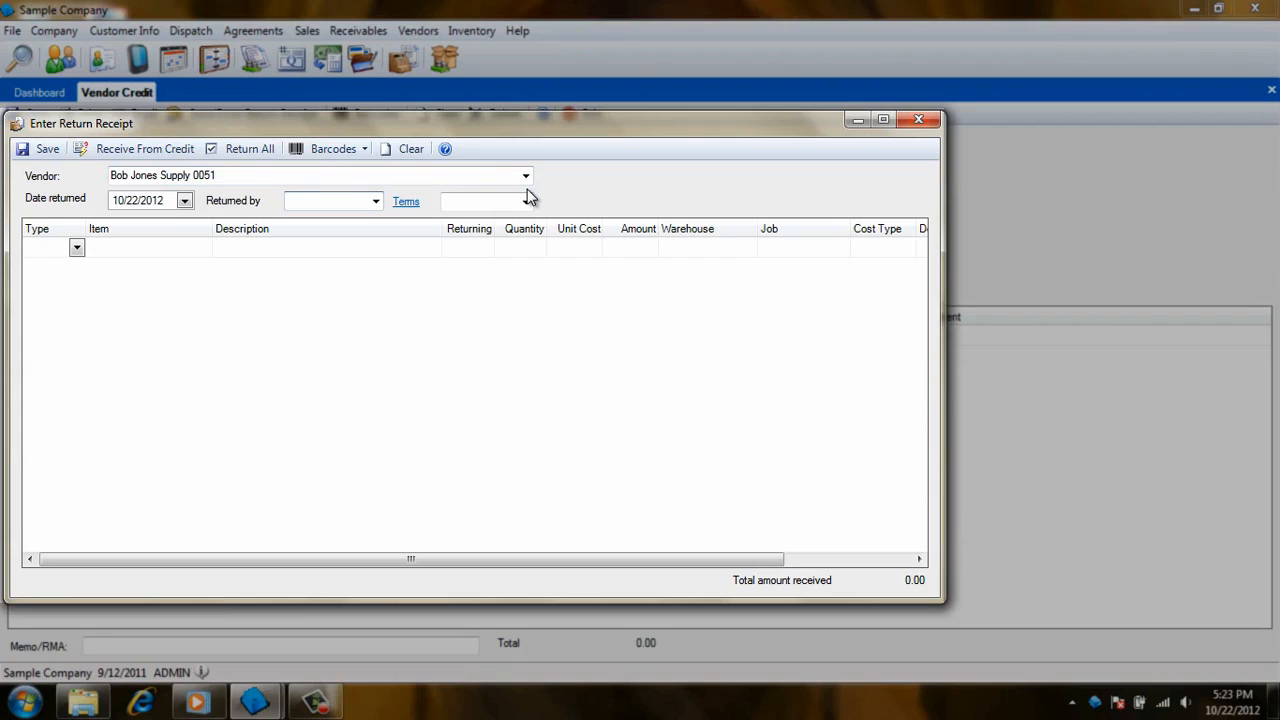
{"action": "left_click", "coordinate": [376, 201]}
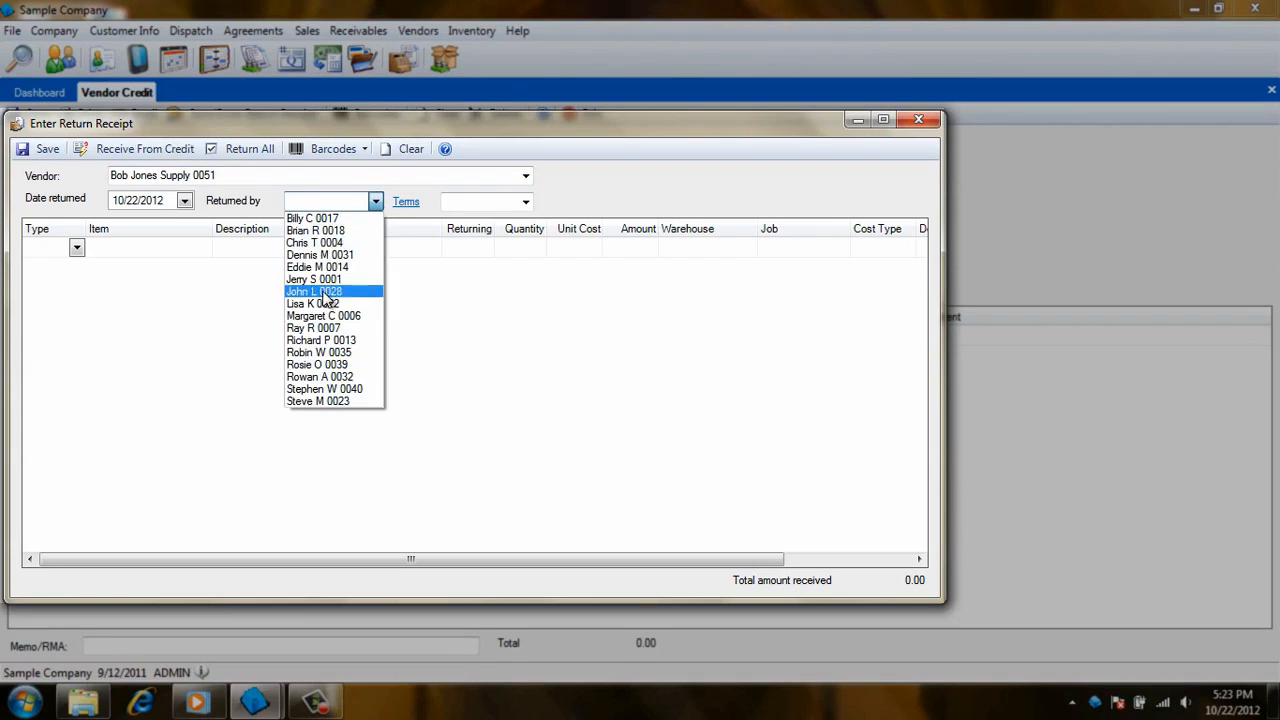
{"action": "left_click", "coordinate": [318, 289]}
Add a line of type Item for one unit of item 1100002 to the return receipt, and save and bill it.
{"action": "left_click", "coordinate": [76, 248]}
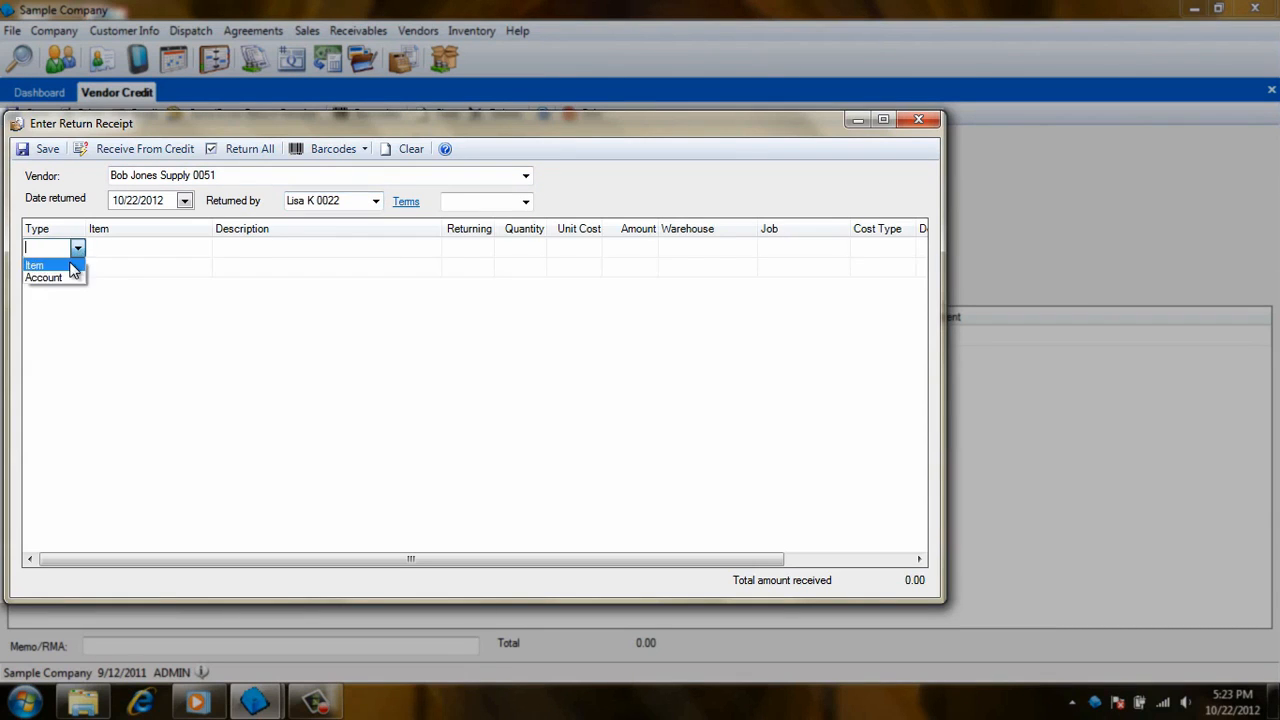
{"action": "left_click", "coordinate": [42, 262]}
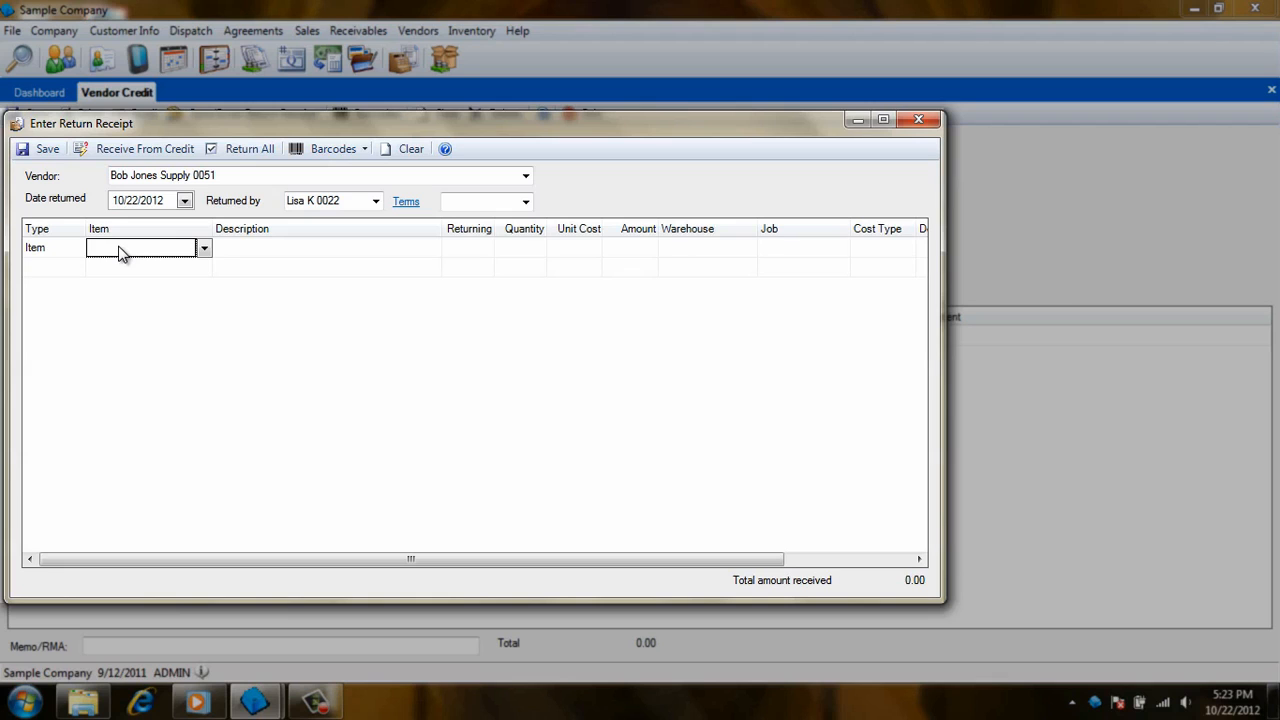
{"action": "type", "text": "1100002"}
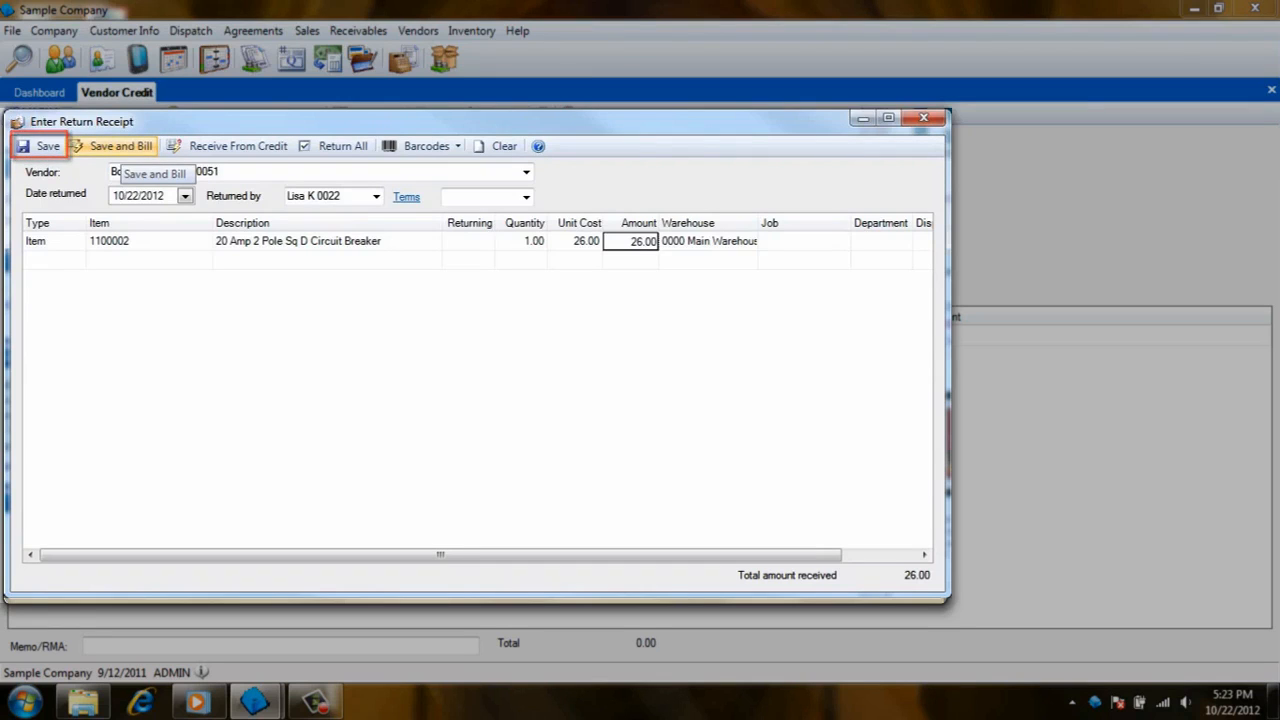
{"action": "left_click", "coordinate": [118, 146]}
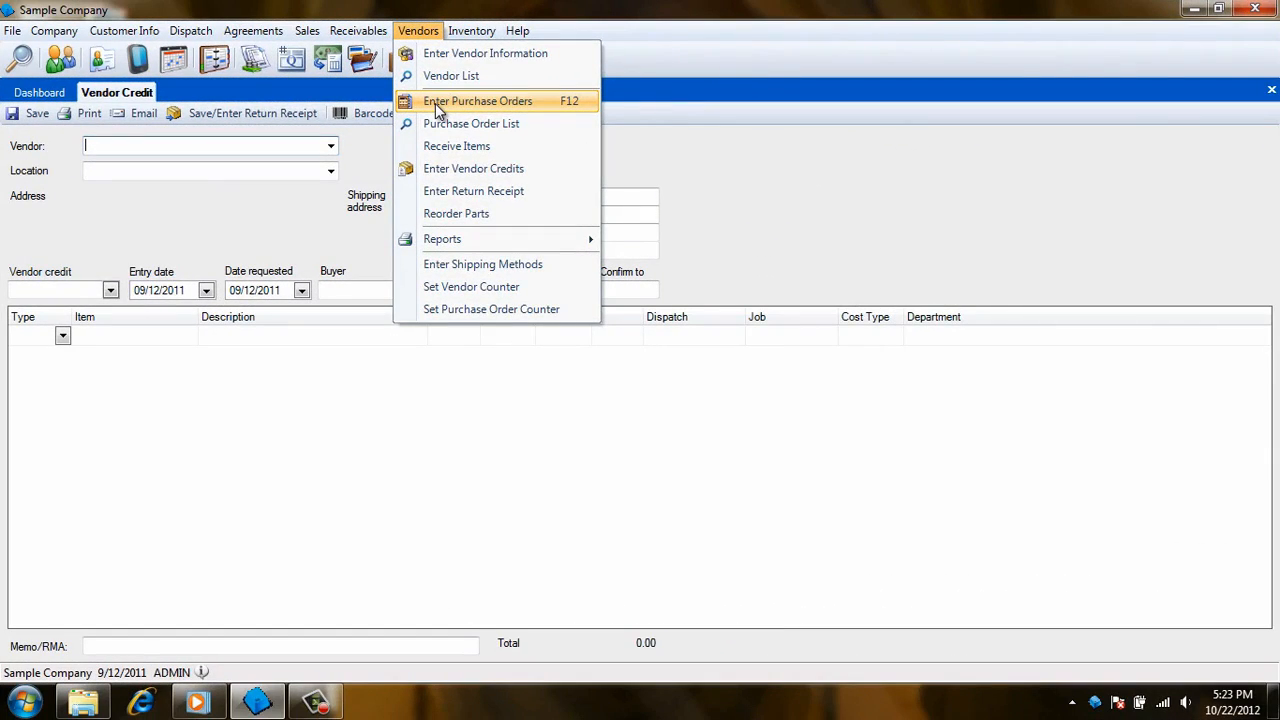
Open a new blank purchase order.
{"action": "left_click", "coordinate": [437, 110]}
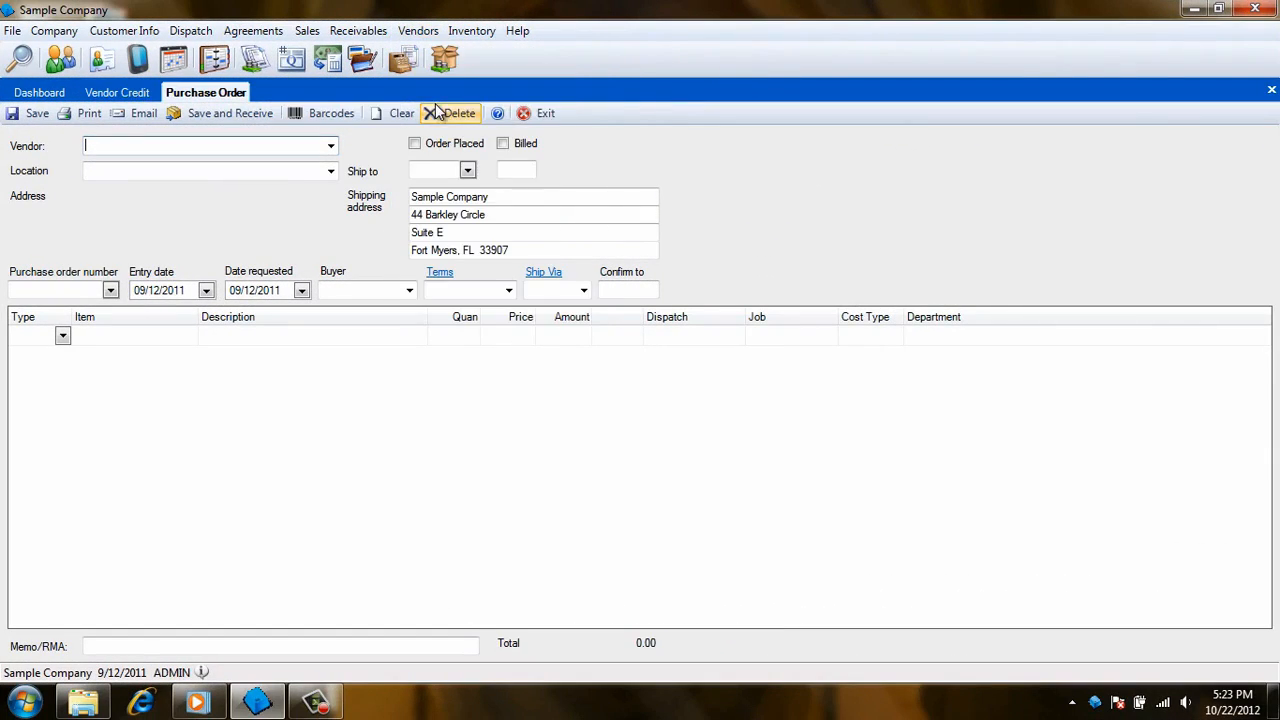